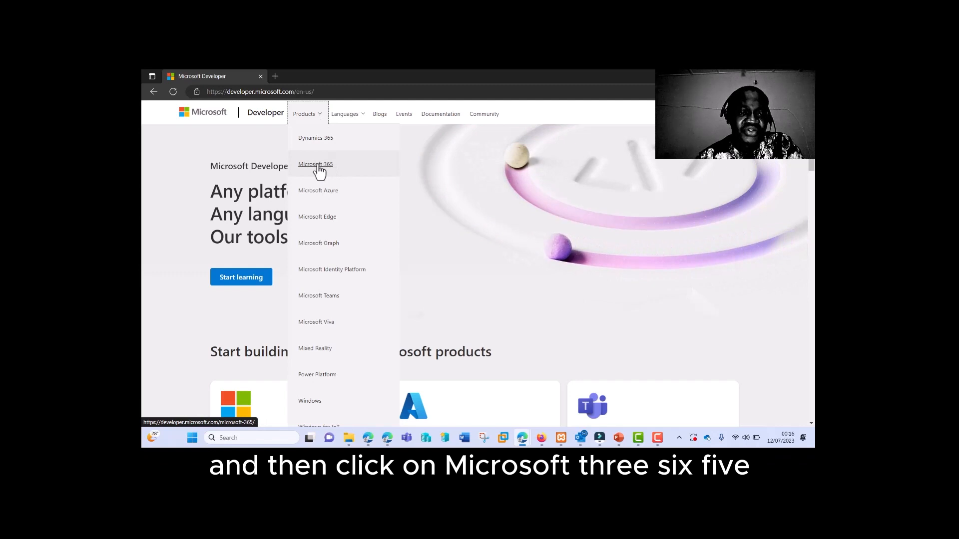
Open the Microsoft 365 Dev Center and choose to join the Developer Program.
click(317, 165)
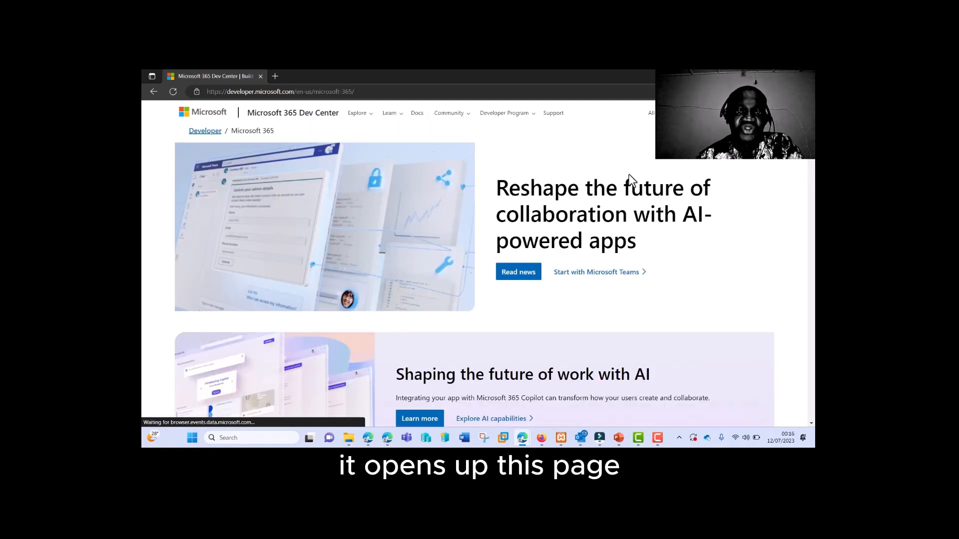
click(534, 117)
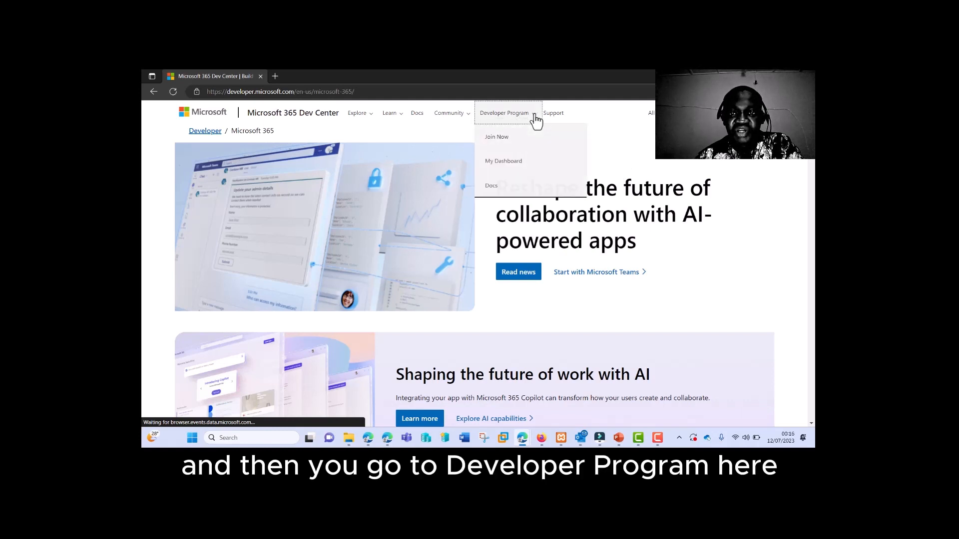
click(498, 138)
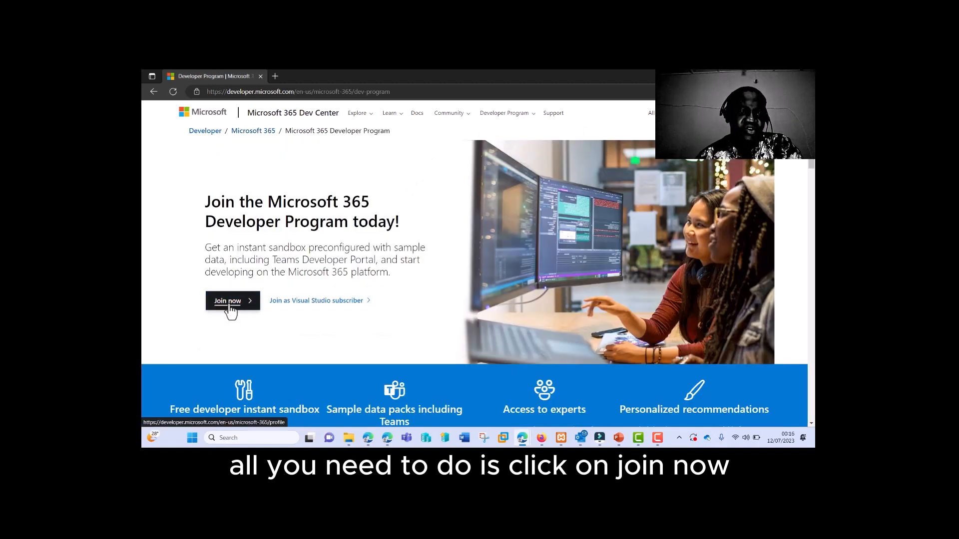
click(230, 301)
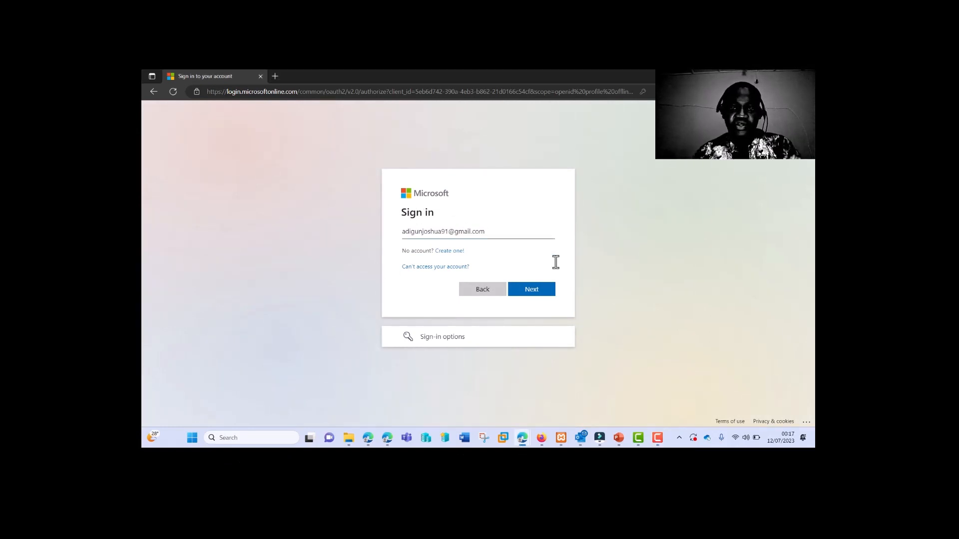
Continue sign-in with the prefilled account e-mail and request a sign-in code to it.
key(Return)
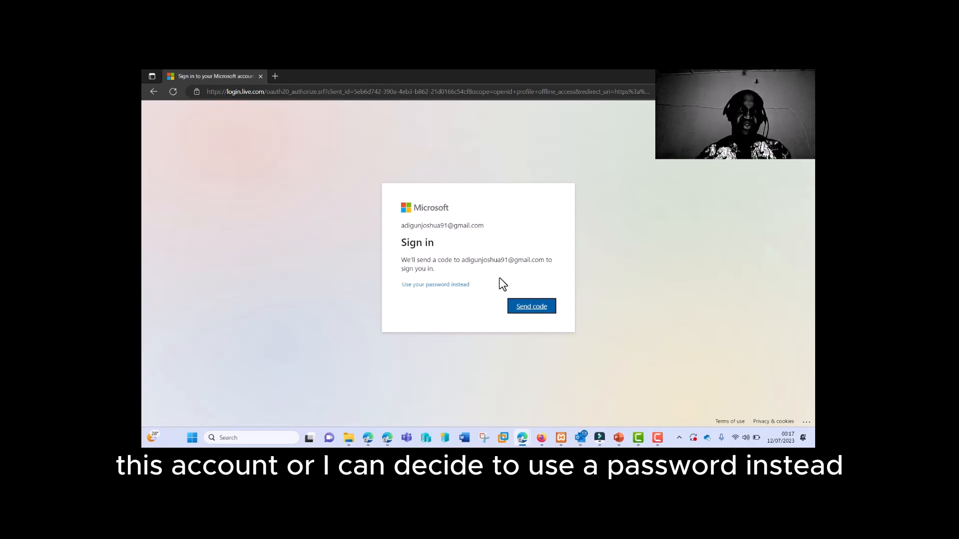
click(534, 308)
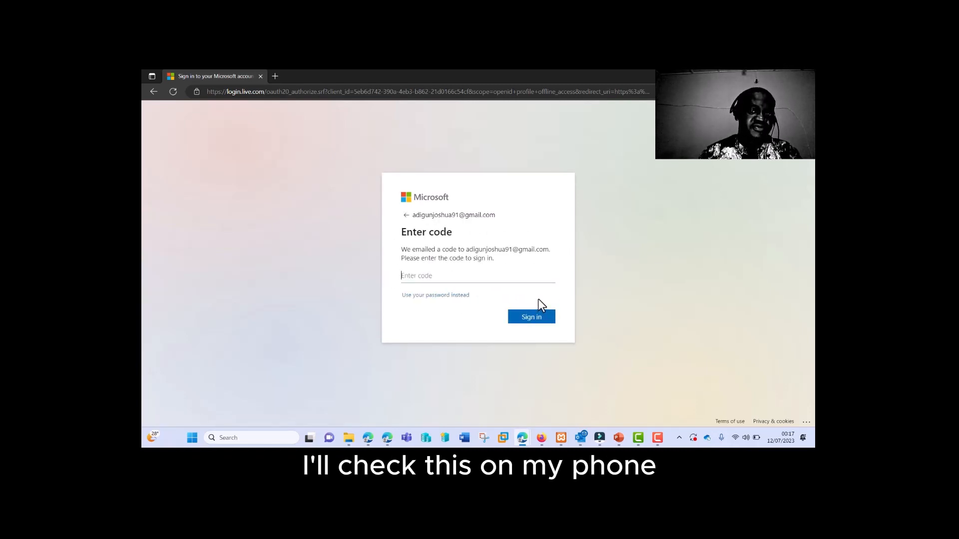
Enter the emailed verification code, sign in, and choose to stay signed in.
click(535, 278)
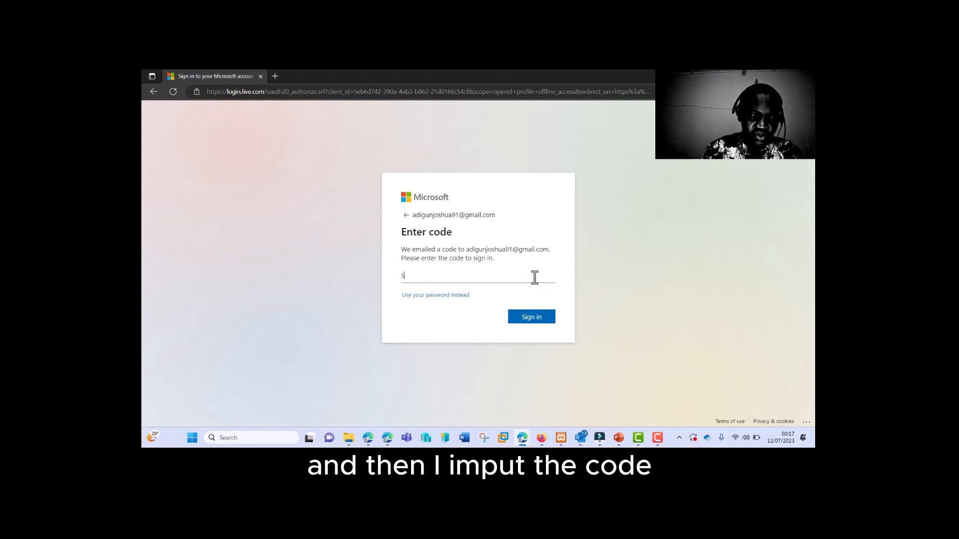
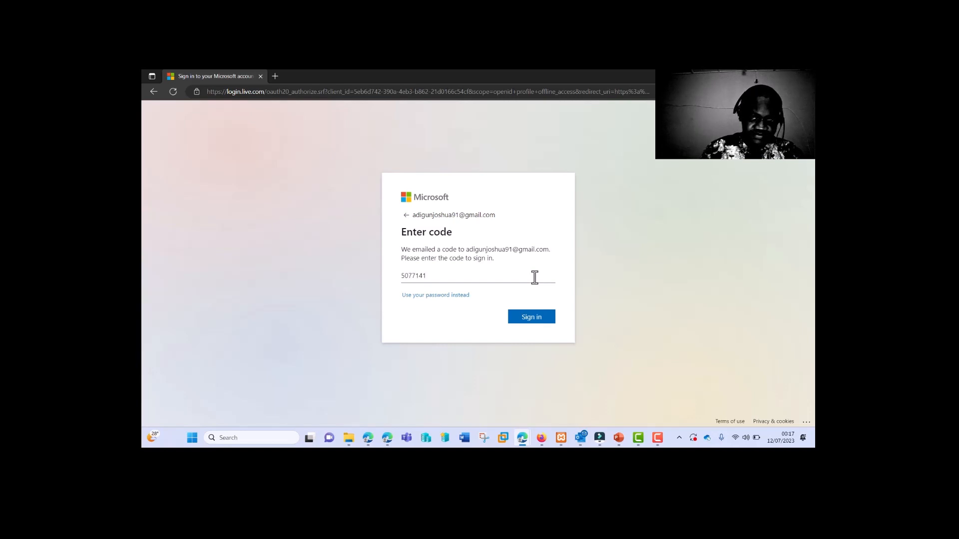
click(544, 318)
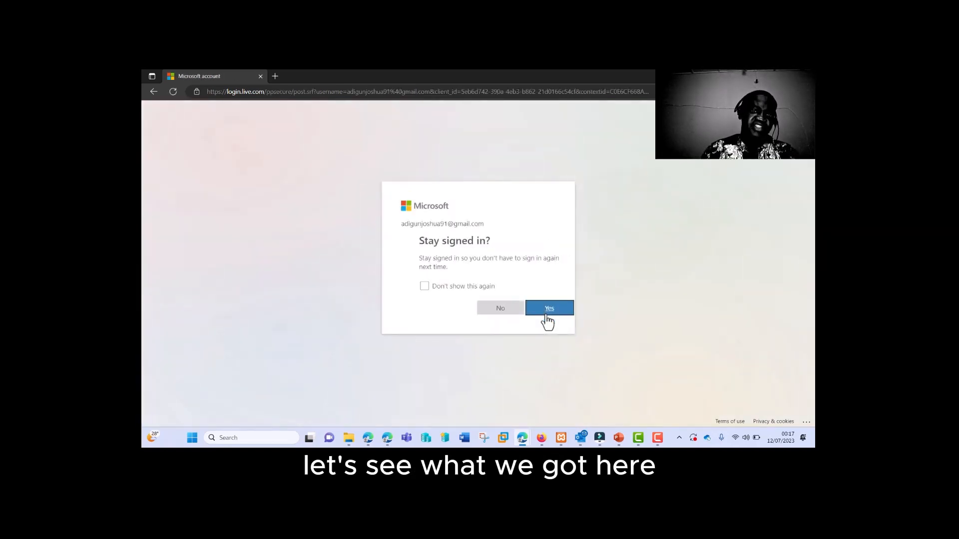
click(536, 316)
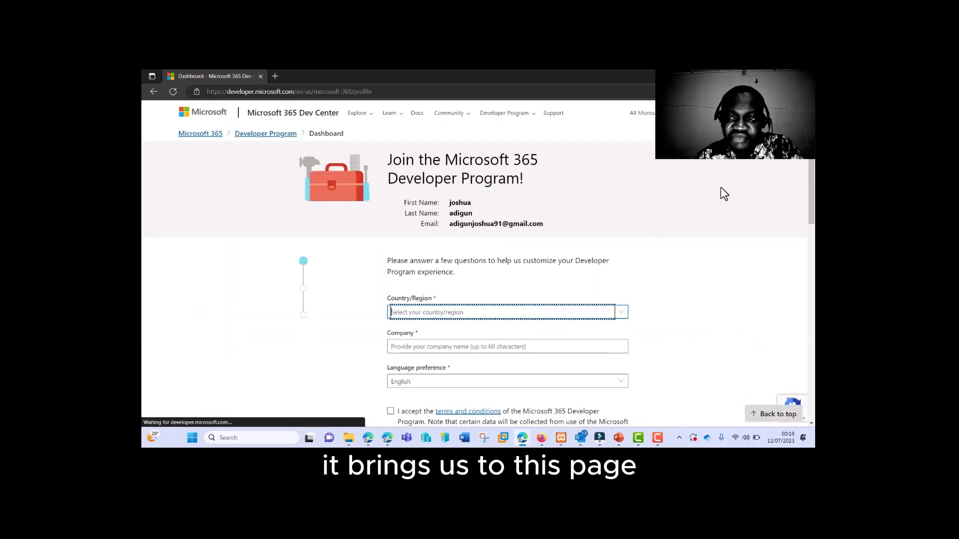
Set the Country/Region to Nigeria in the Developer Program sign-up form.
drag(814, 168, 813, 183)
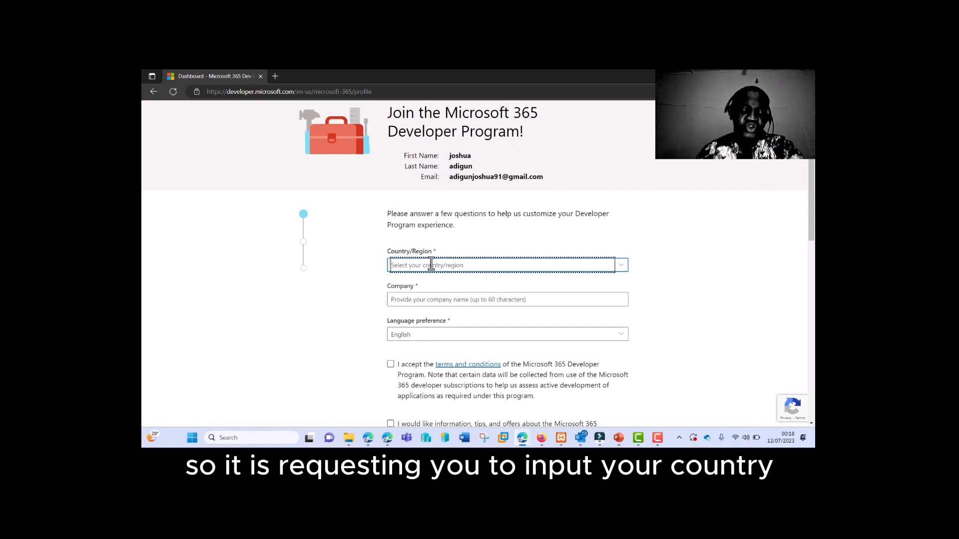
text(Niger)
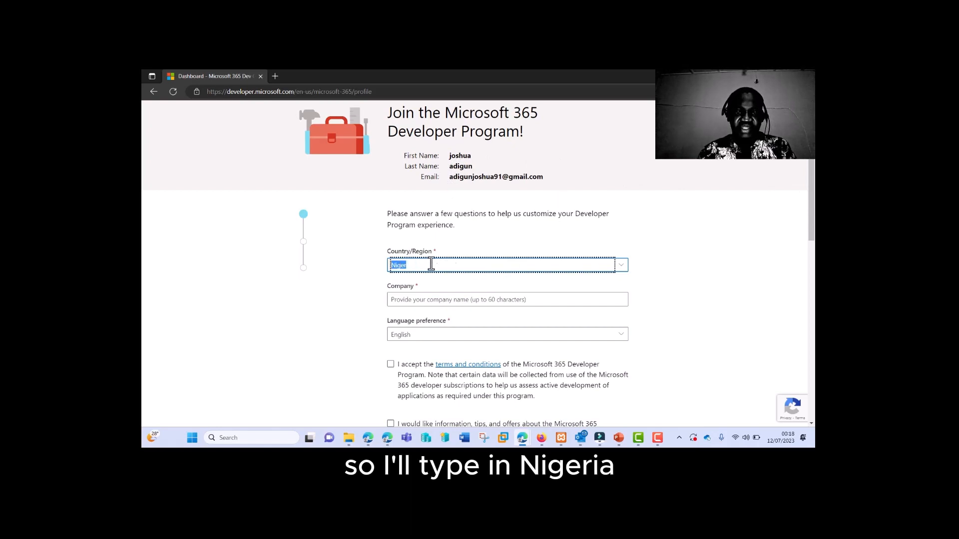
click(431, 264)
scroll(445, 310, down, 2)
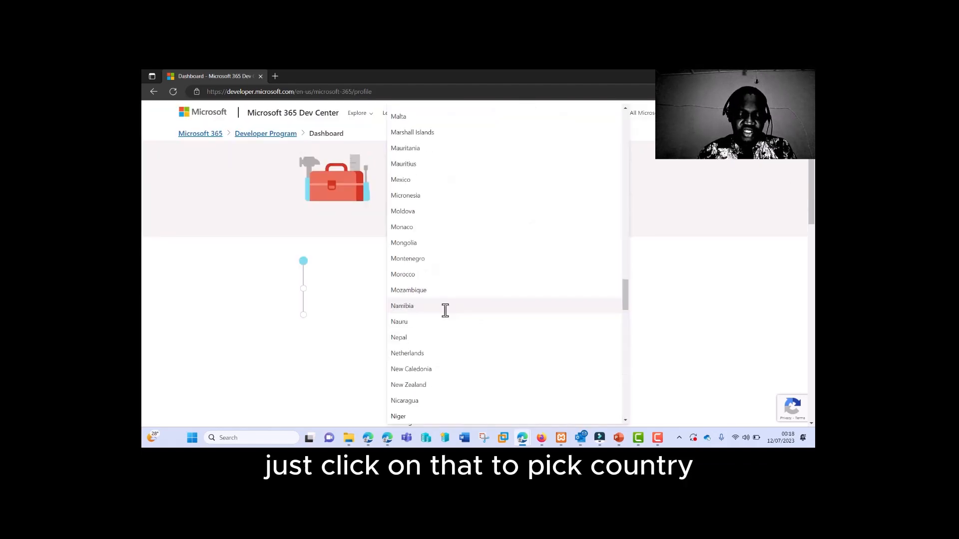
key(Return)
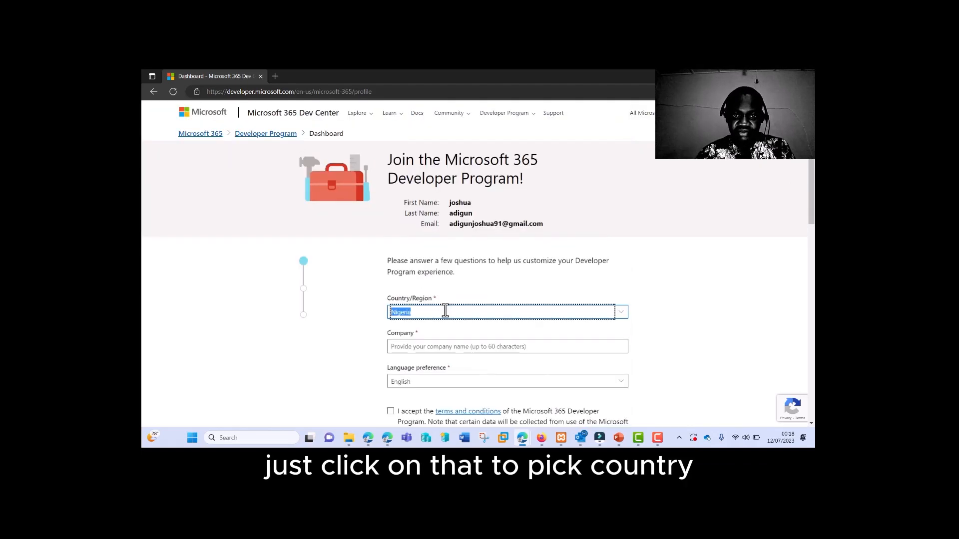
Enter M365Tv as the company name.
scroll(812, 195, down, 1)
scroll(813, 195, down, 2)
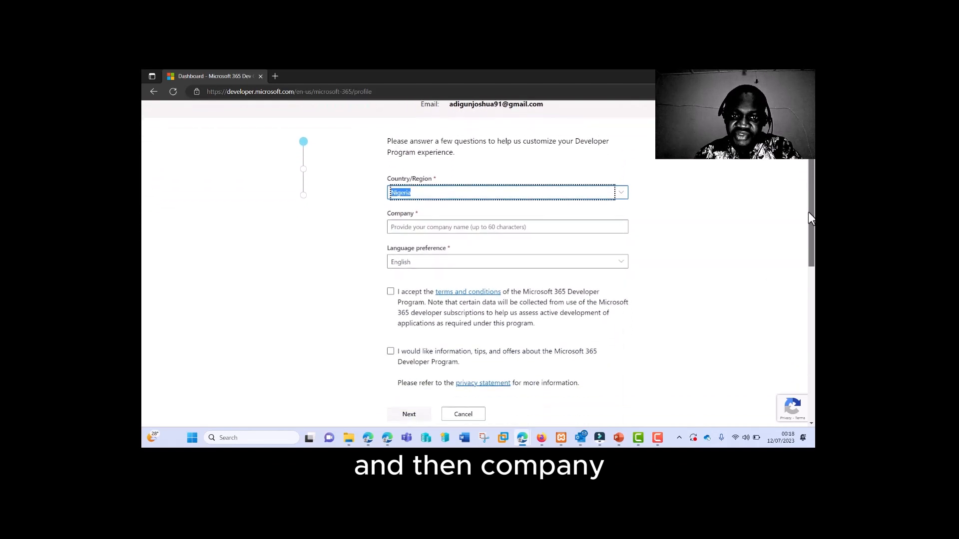
click(559, 227)
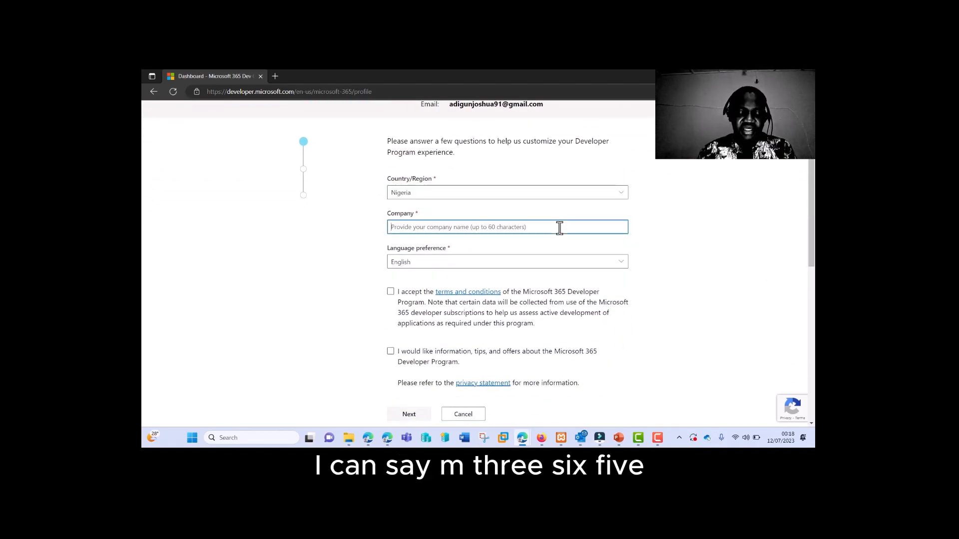
text(M365Tv)
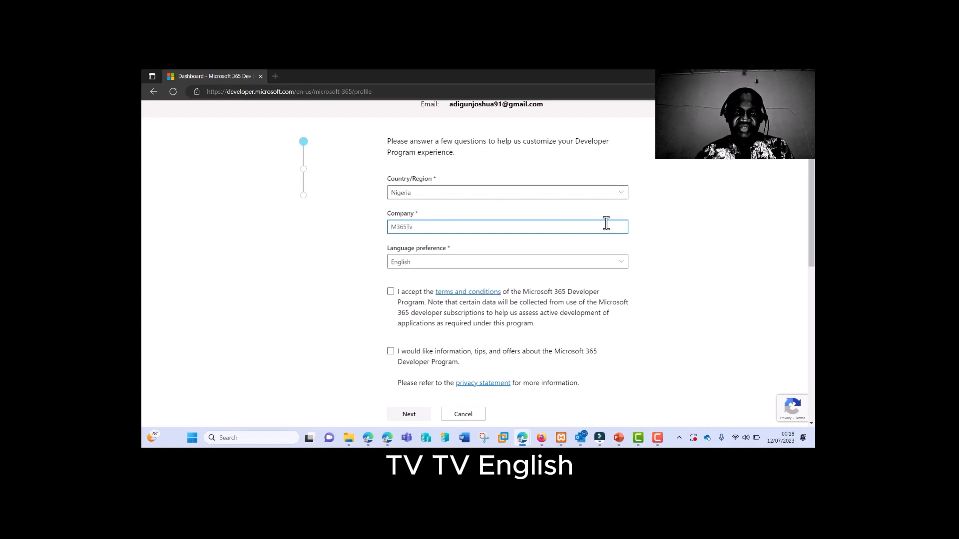
Accept the terms and conditions, opt in to program information and tips, and proceed.
click(390, 295)
click(390, 296)
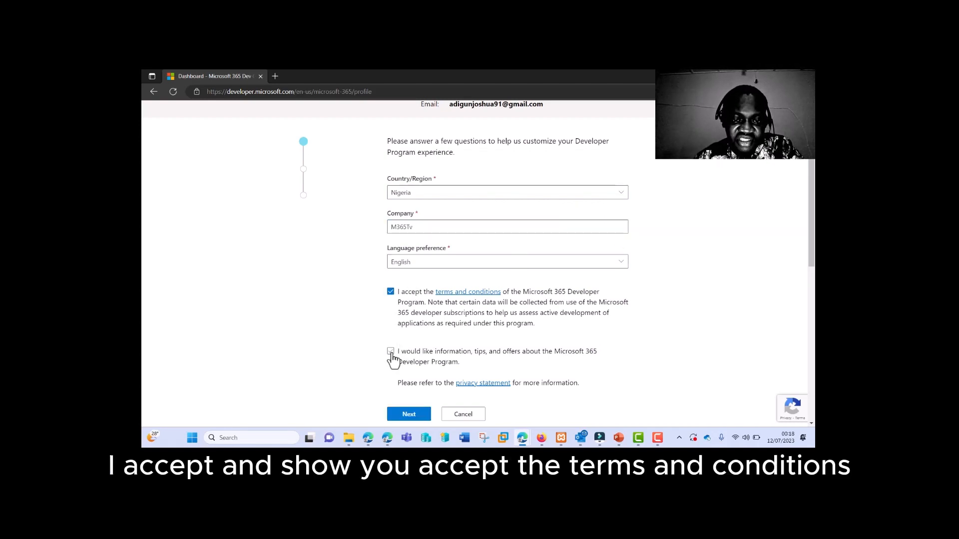
click(391, 352)
scroll(810, 250, down, 3)
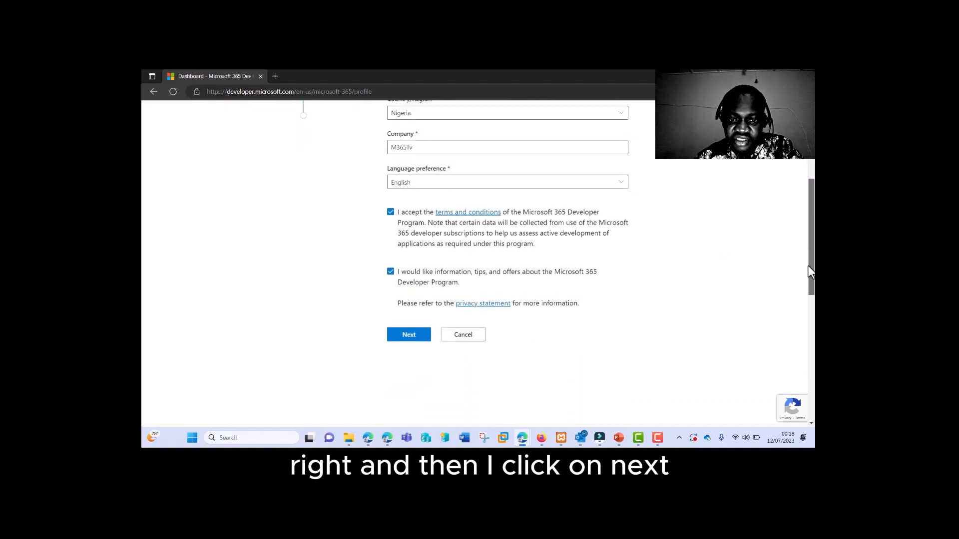
click(410, 270)
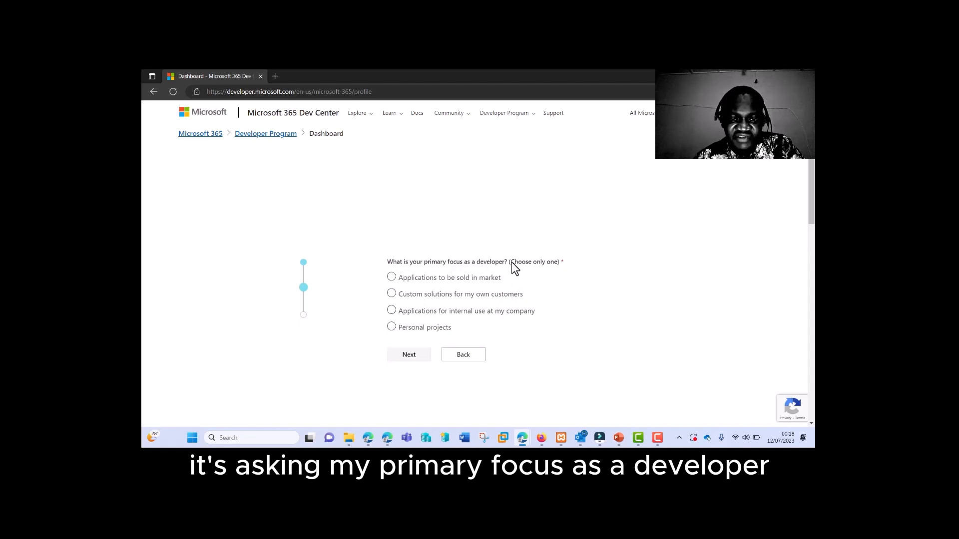
Choose Applications for internal use at my company as the primary developer focus and proceed.
click(458, 312)
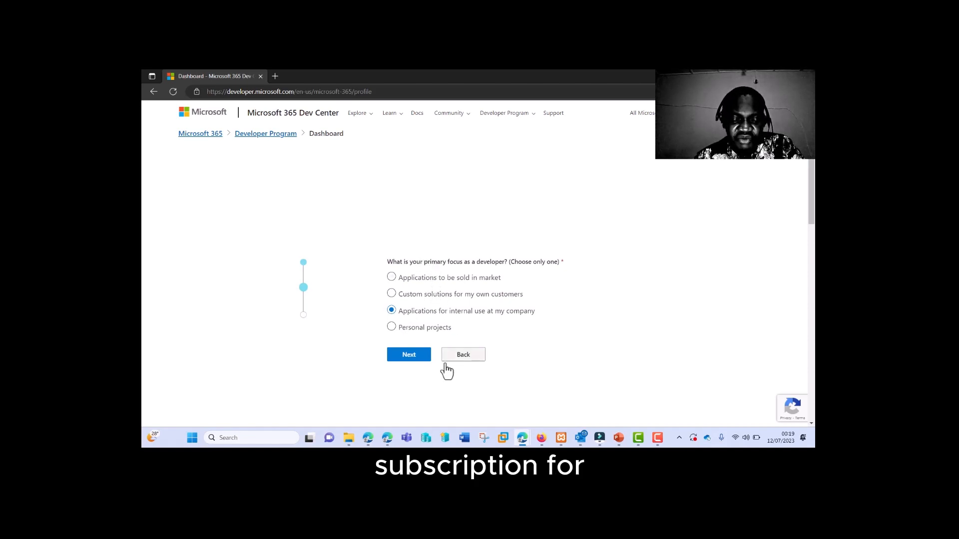
click(422, 364)
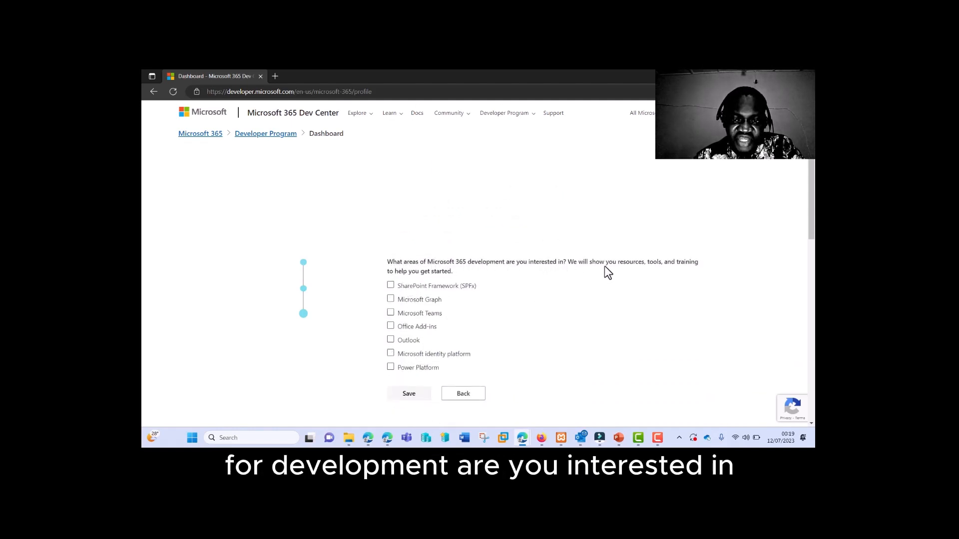
Select all seven Microsoft 365 development areas of interest, from SharePoint Framework to Power Platform, and save.
click(391, 287)
click(390, 300)
click(391, 312)
click(390, 327)
click(391, 339)
click(390, 353)
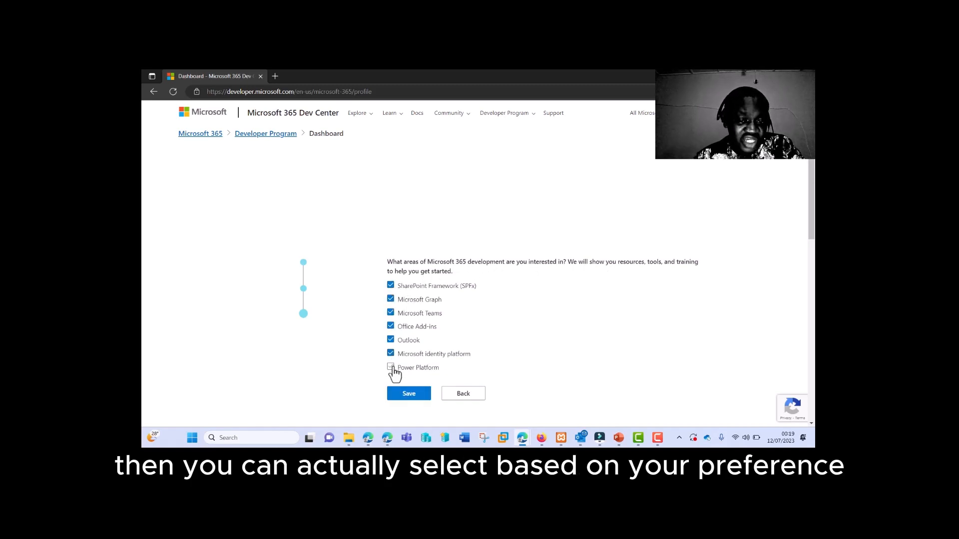
click(390, 367)
scroll(475, 343, down, 2)
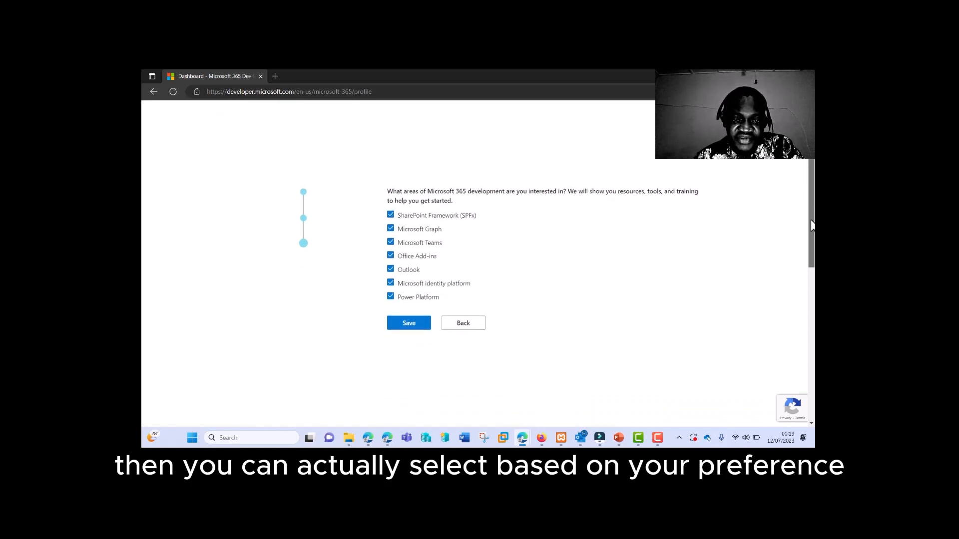
click(414, 327)
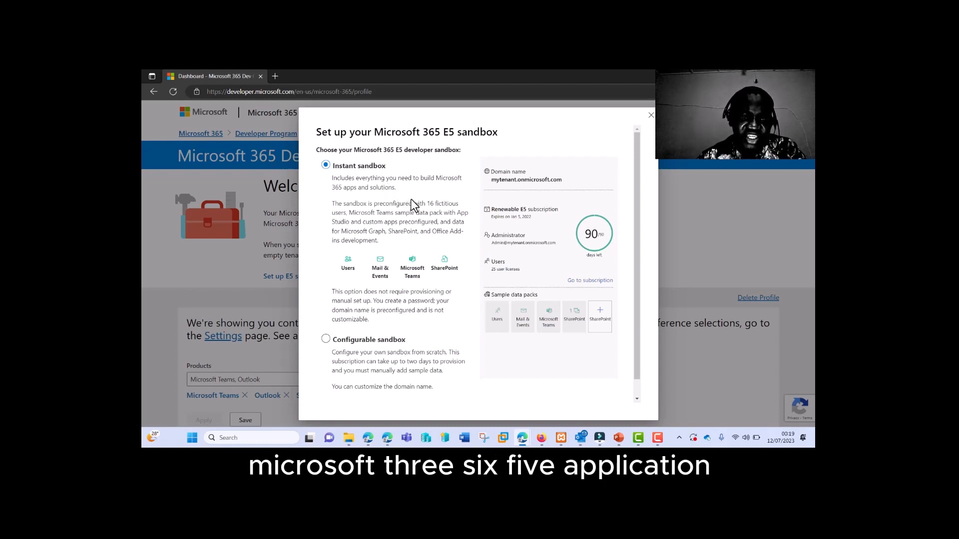
Choose the Instant sandbox and set its data center region to Europe / Middle East / Africa (Ireland).
scroll(439, 212, down, 1)
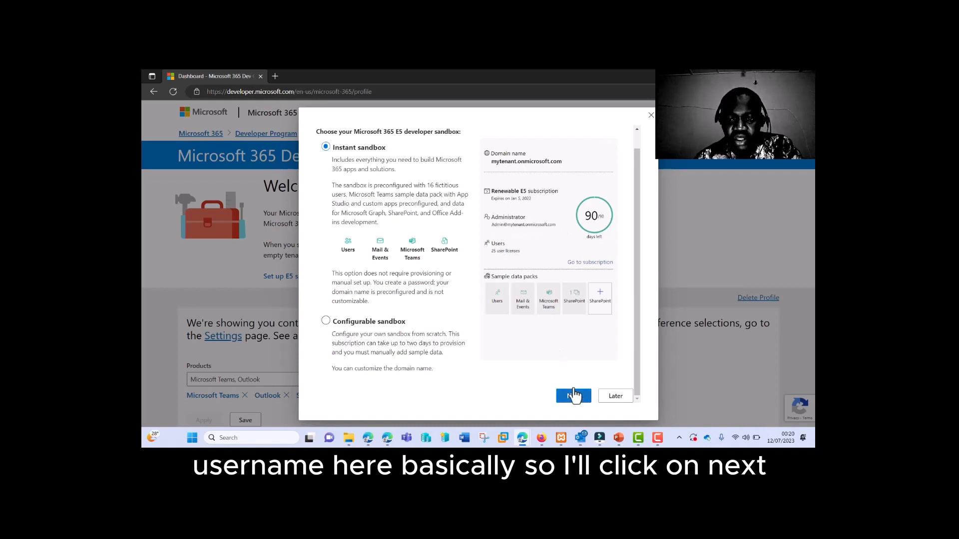
mouse_move(599, 438)
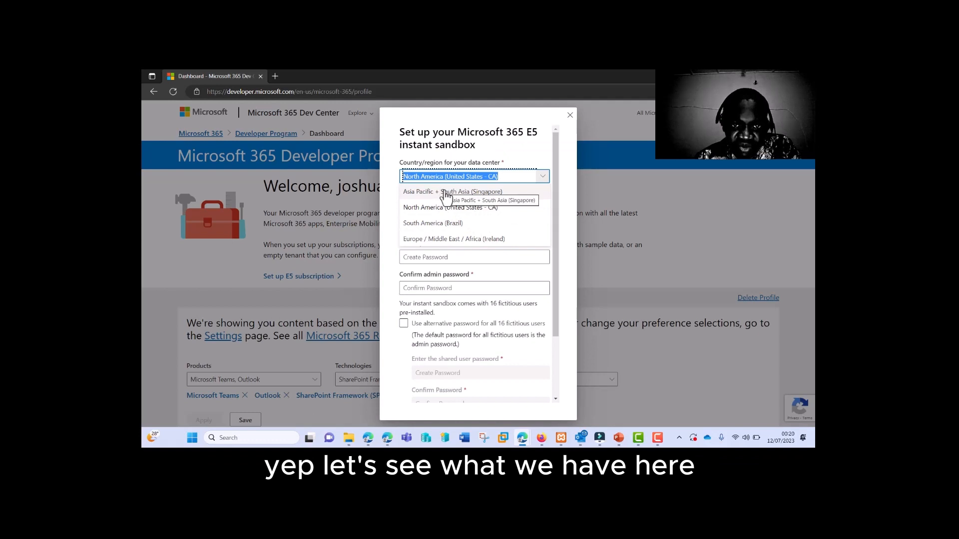
click(480, 239)
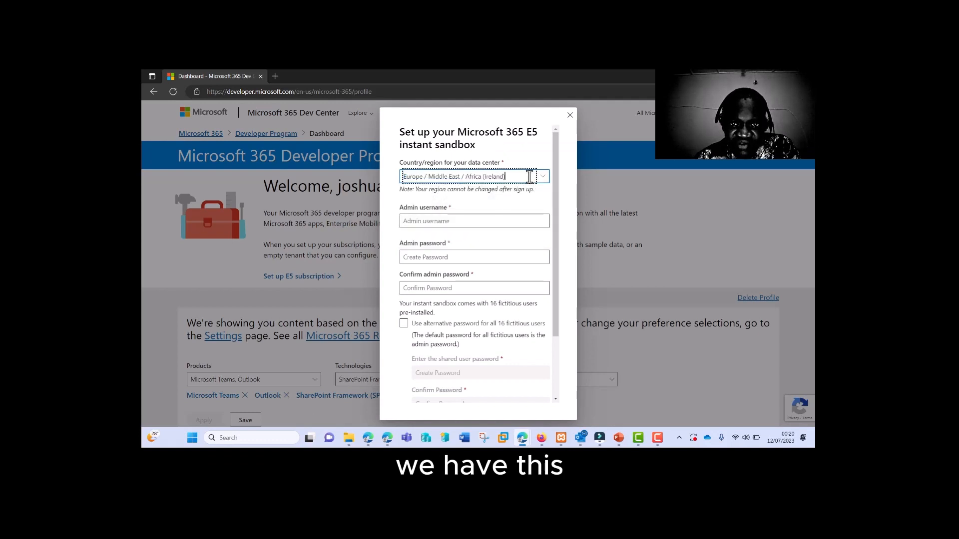
Enter the sandbox admin username, create and confirm the admin password, and continue.
click(456, 220)
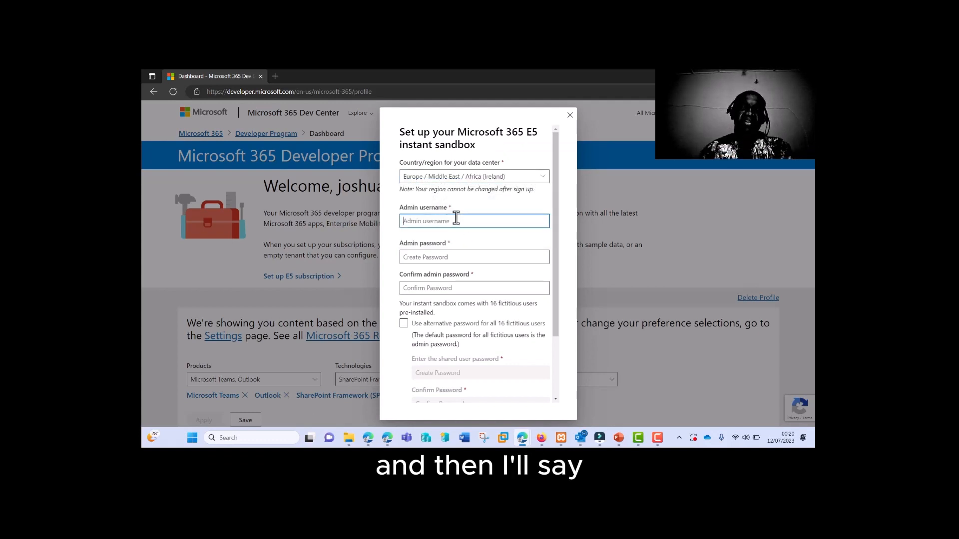
text(joshua)
click(474, 256)
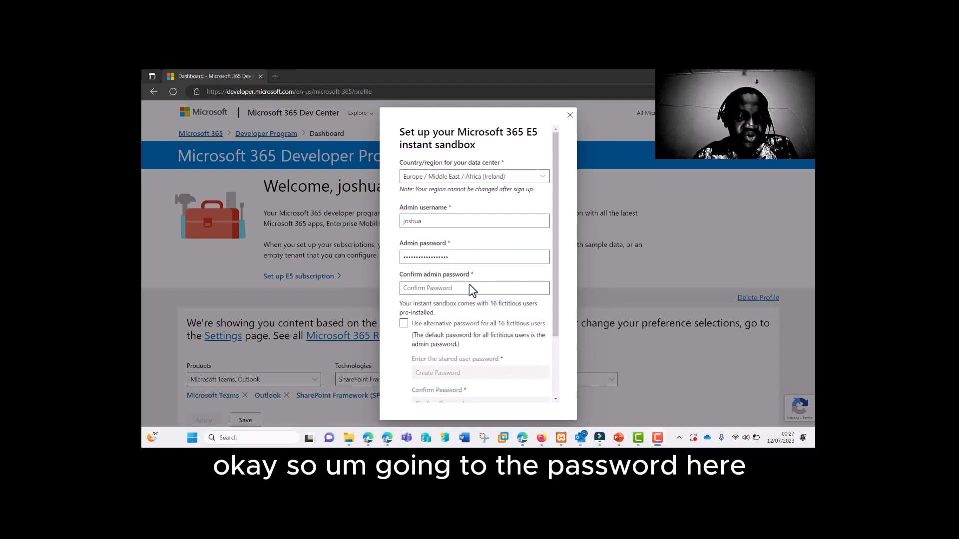
click(471, 287)
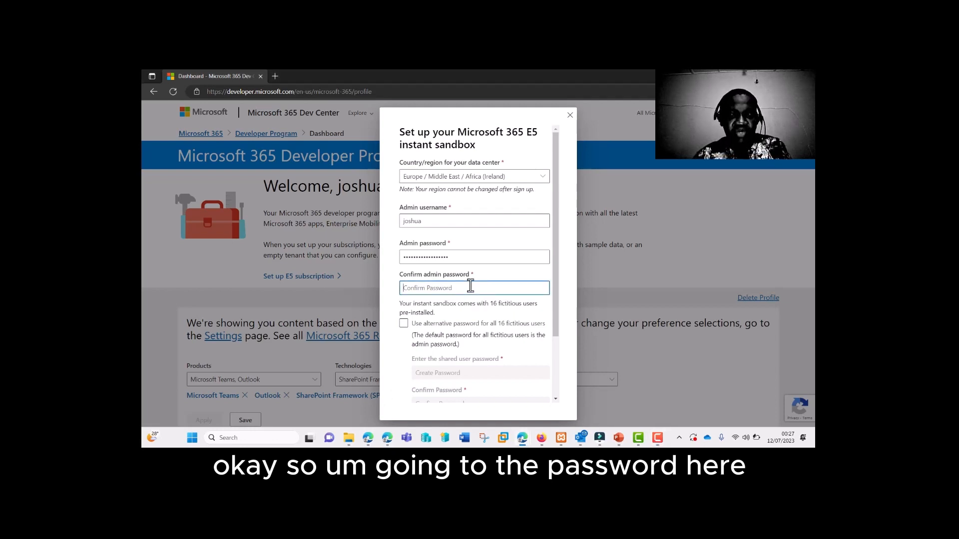
key(ctrl+v)
click(404, 324)
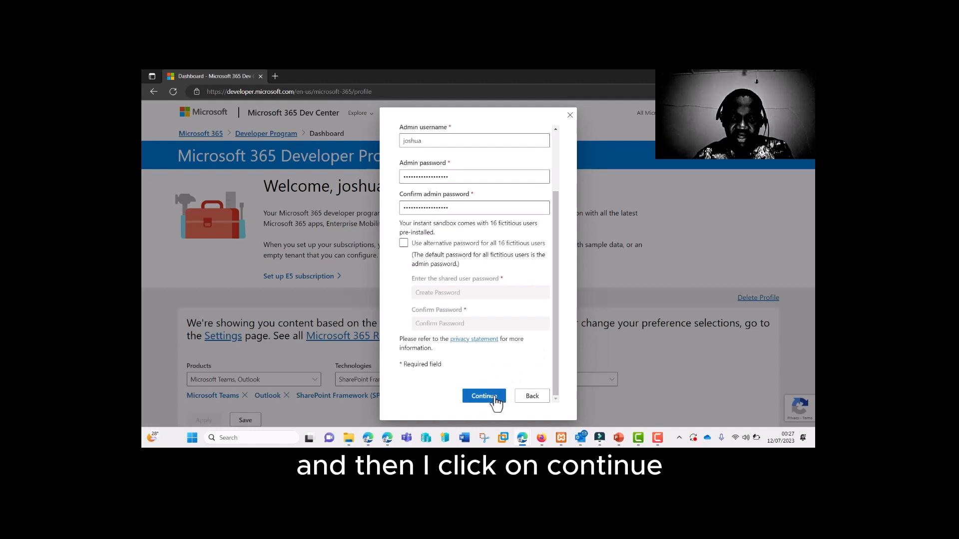
click(483, 396)
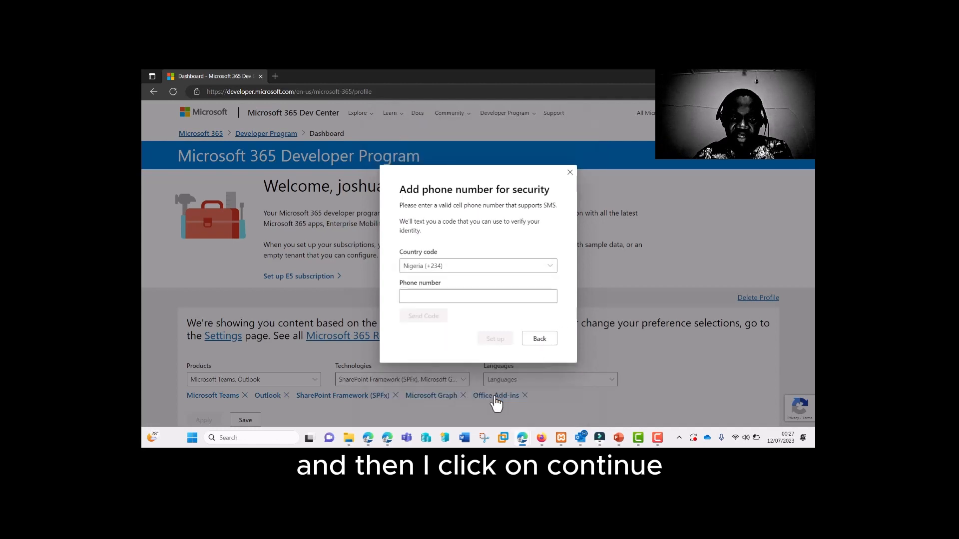
Provide a security phone number to complete the E5 sandbox subscription setup.
click(449, 297)
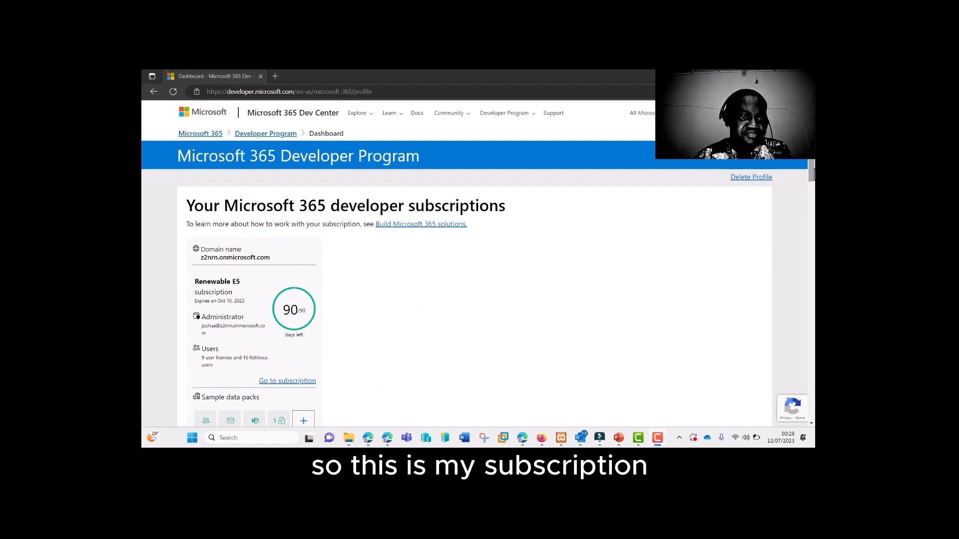
drag(814, 169, 814, 170)
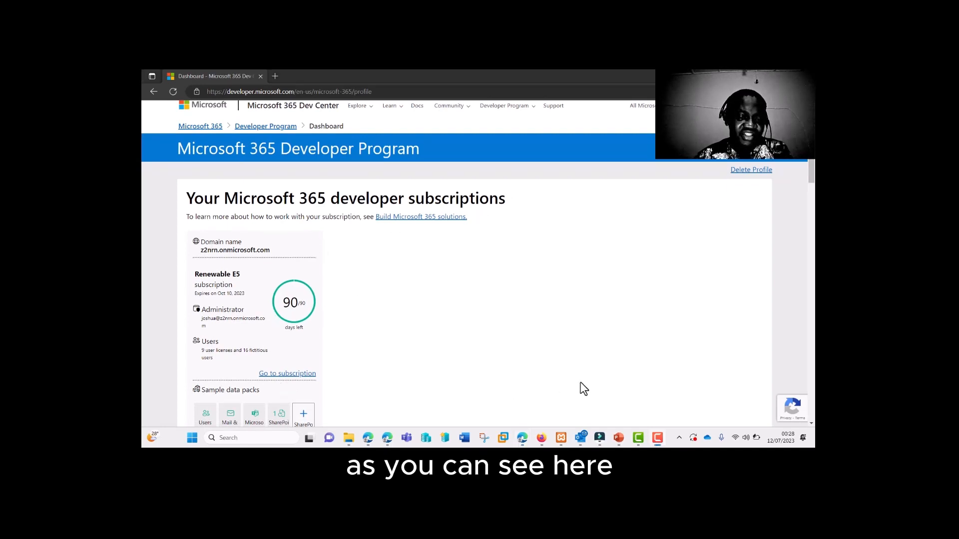
Review the subscription's domain name, administrator account and user licences on the developer dashboard.
scroll(799, 185, down, 1)
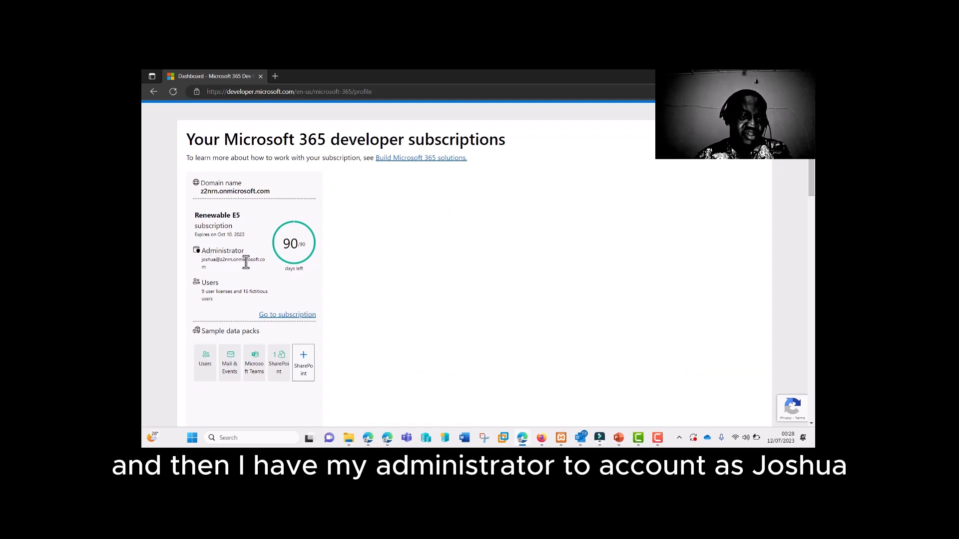
drag(220, 261, 237, 260)
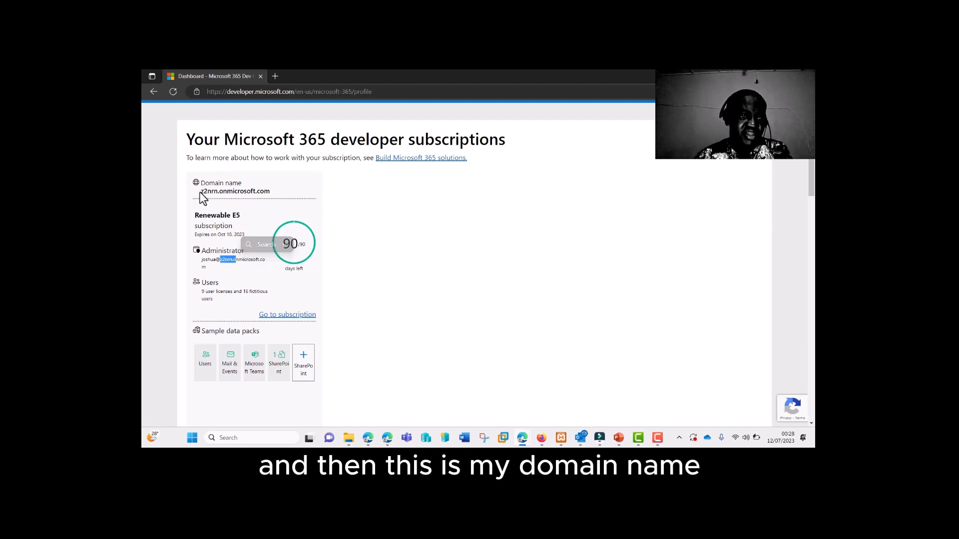
drag(200, 191, 279, 192)
scroll(635, 270, down, 3)
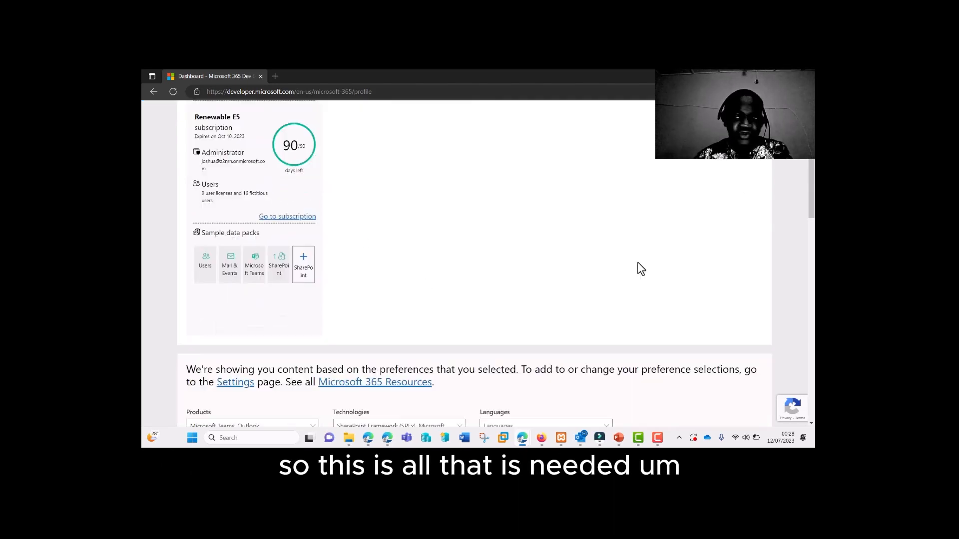
scroll(636, 270, down, 3)
scroll(808, 160, down, 1)
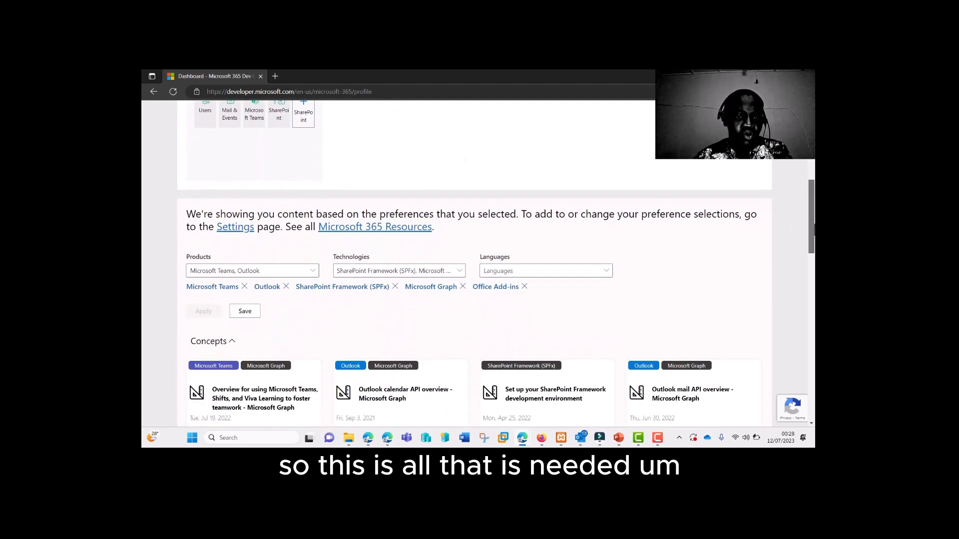
scroll(807, 160, up, 6)
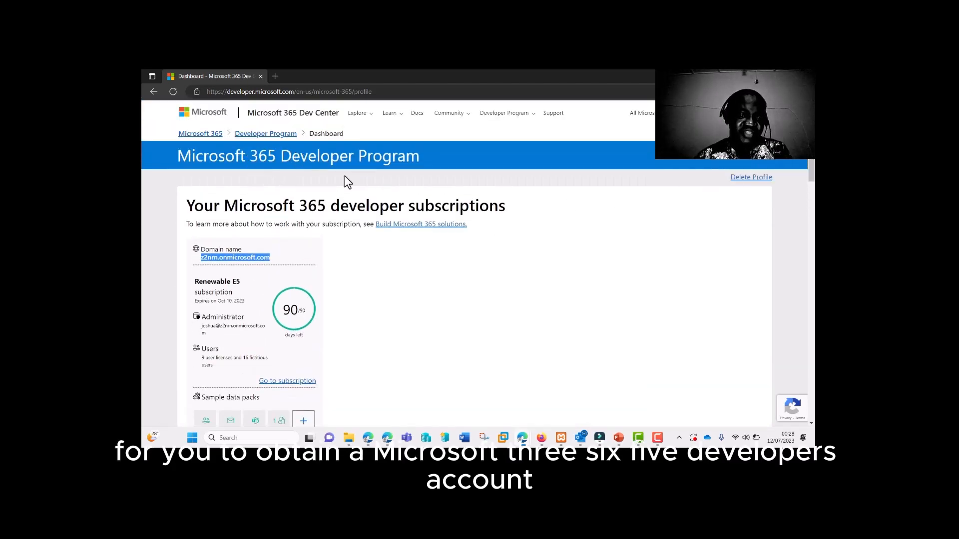
Open the Go to subscription link in a new tab and switch to that tab.
click(368, 310)
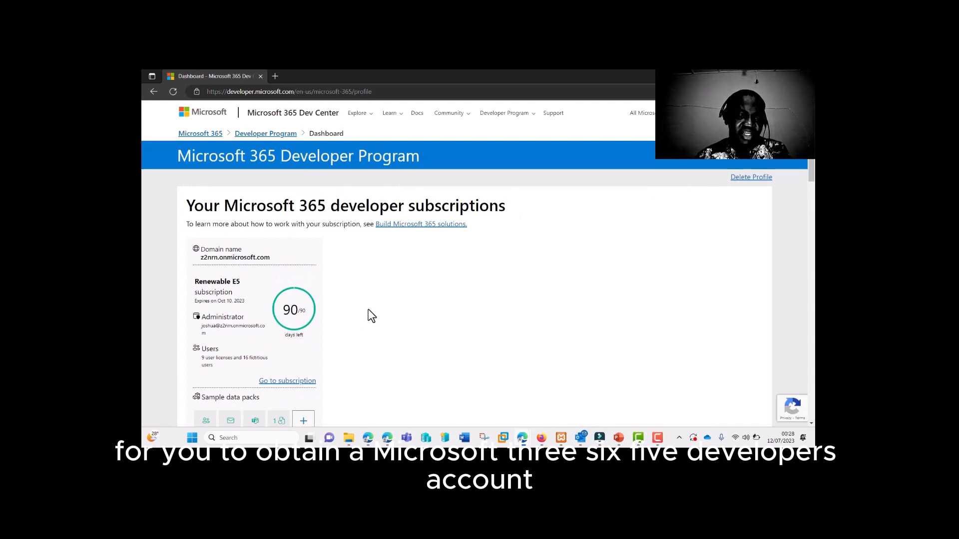
right_click(291, 382)
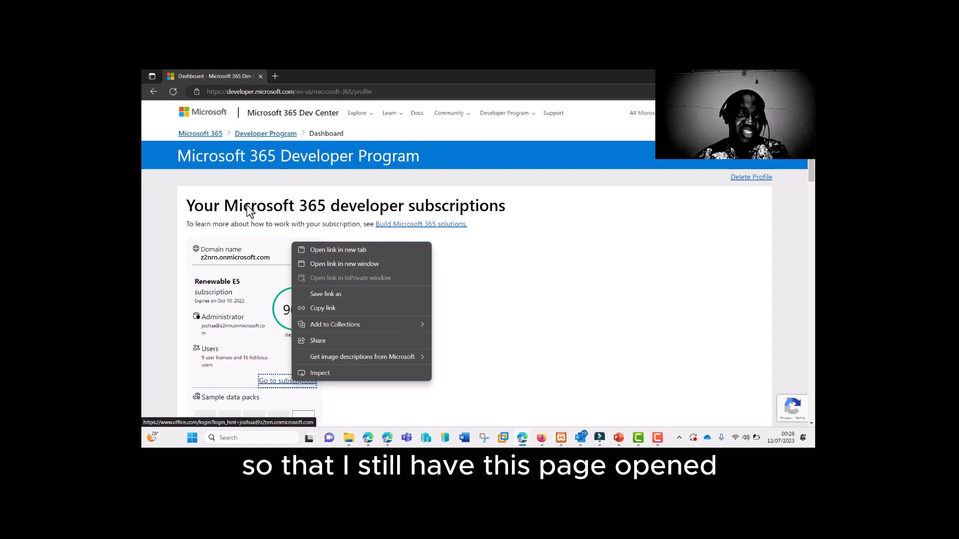
click(323, 250)
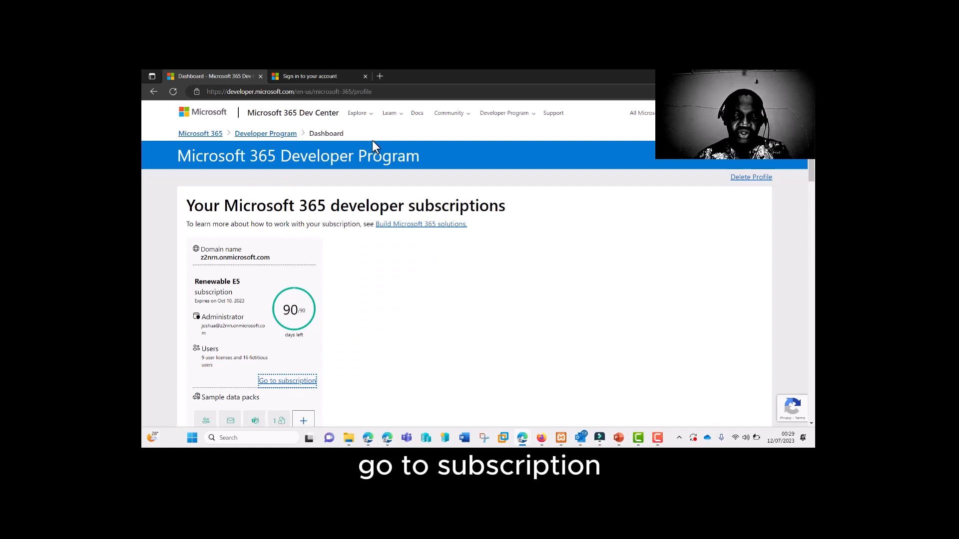
click(320, 76)
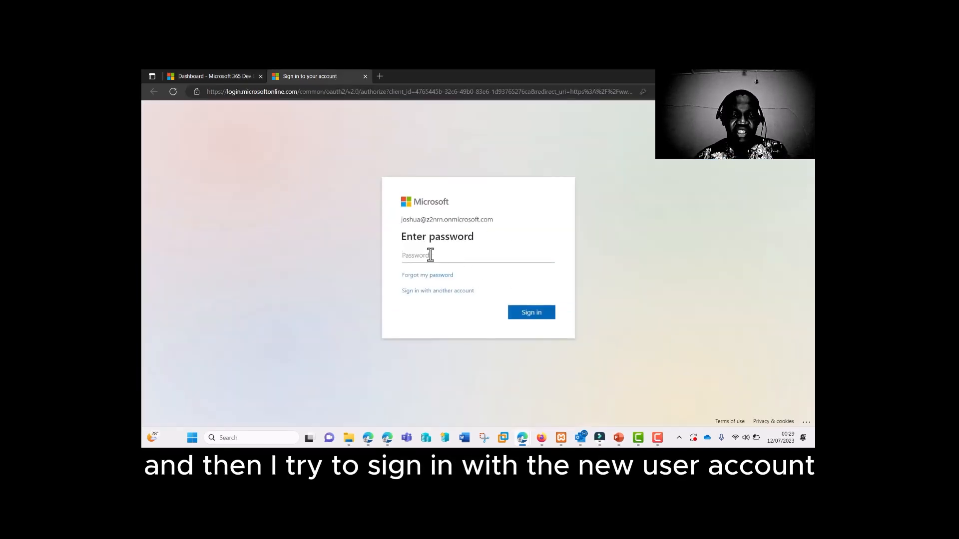
Paste the administrator account password into the sign-in field and sign in.
right_click(431, 254)
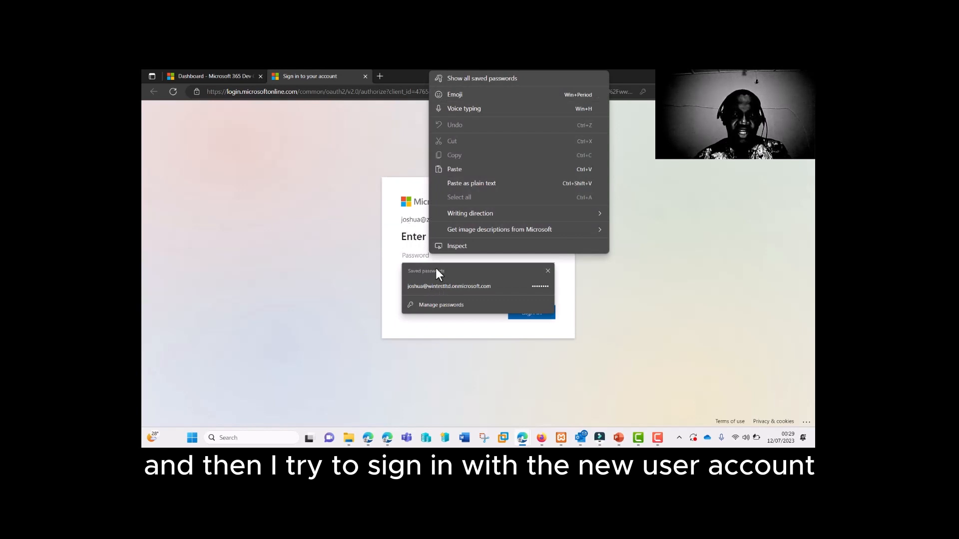
click(457, 170)
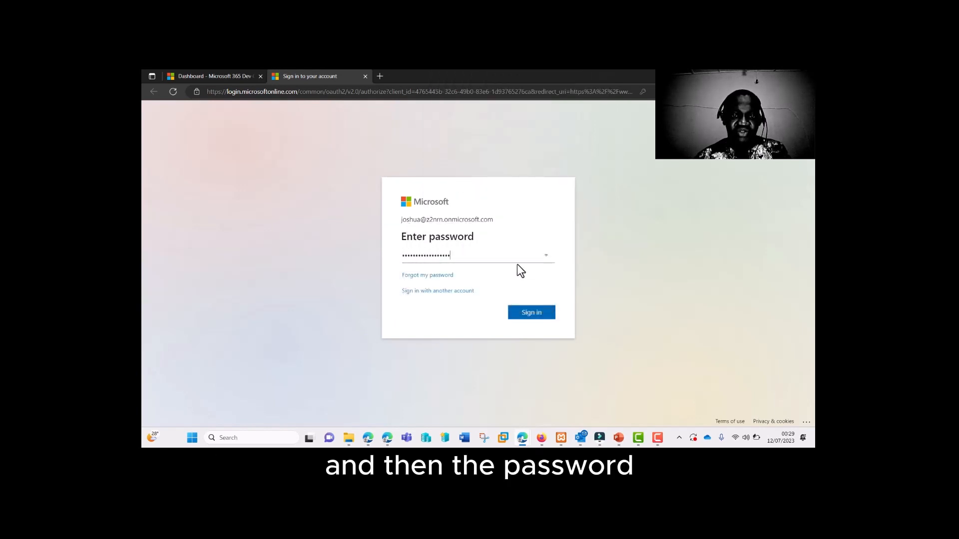
click(528, 315)
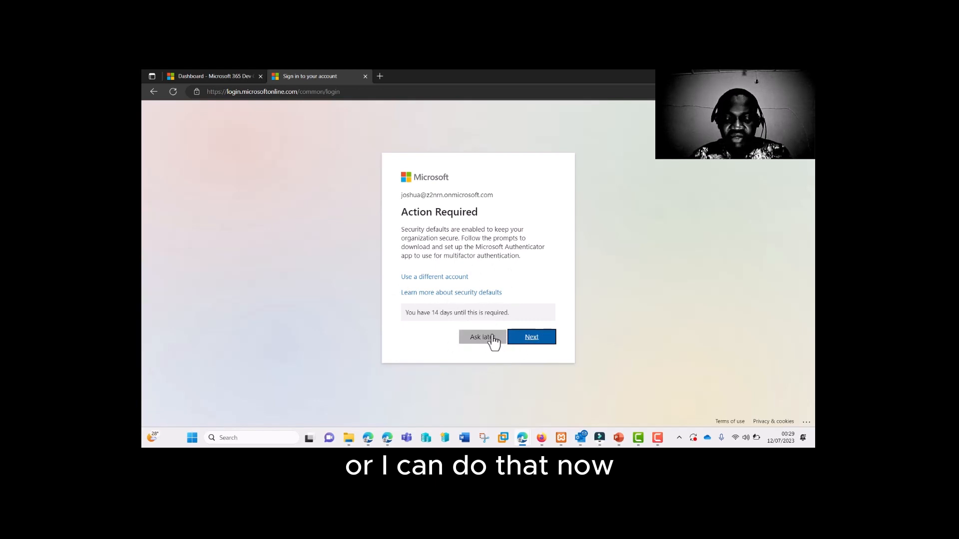
Start the required security setup and choose Phone as a different verification method instead of Authenticator.
click(527, 344)
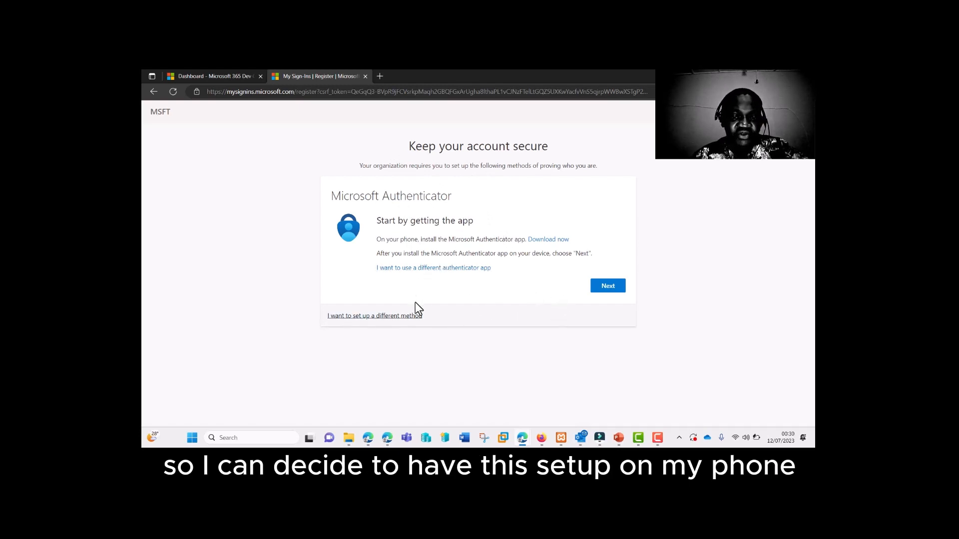
click(389, 317)
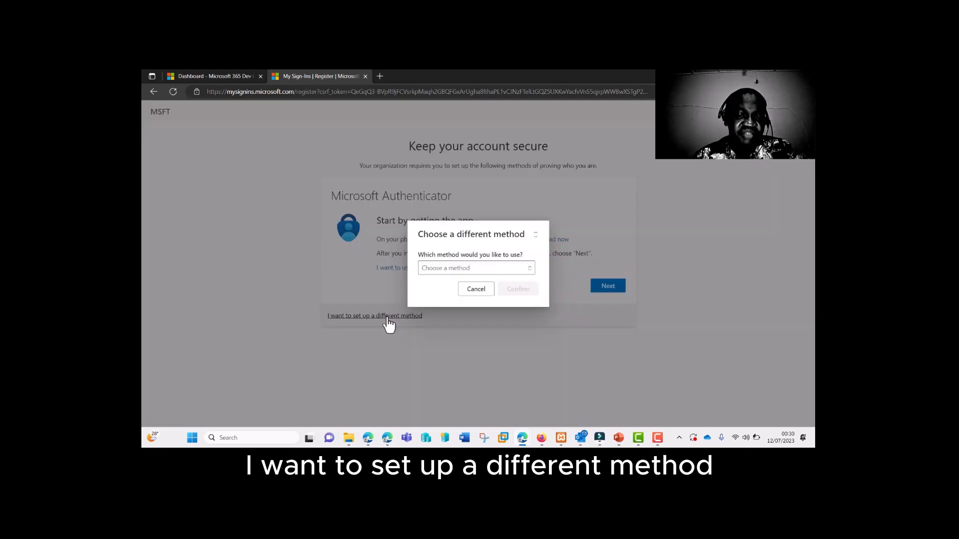
click(459, 268)
click(448, 300)
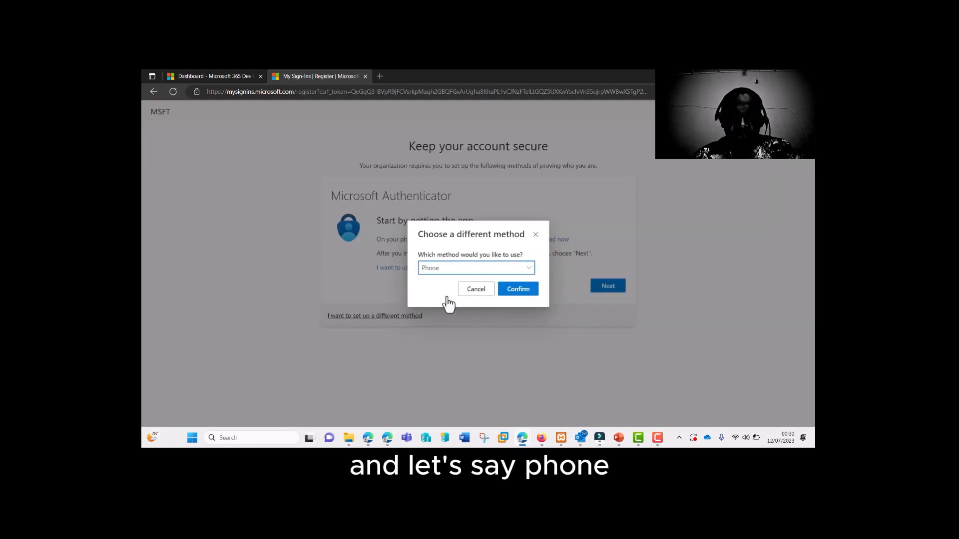
click(522, 294)
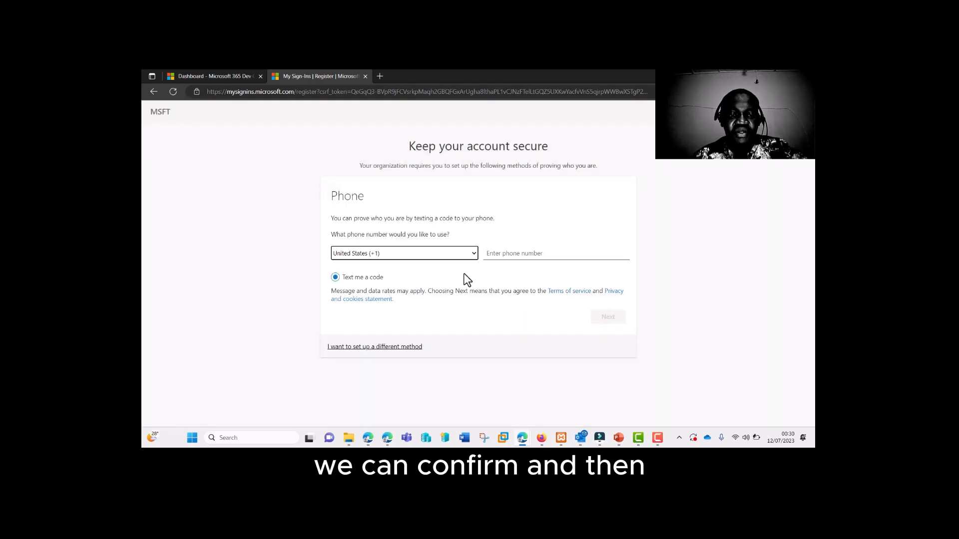
Register the phone with country code Nigeria (+234), enter the phone number and texted verification code, and continue.
click(466, 258)
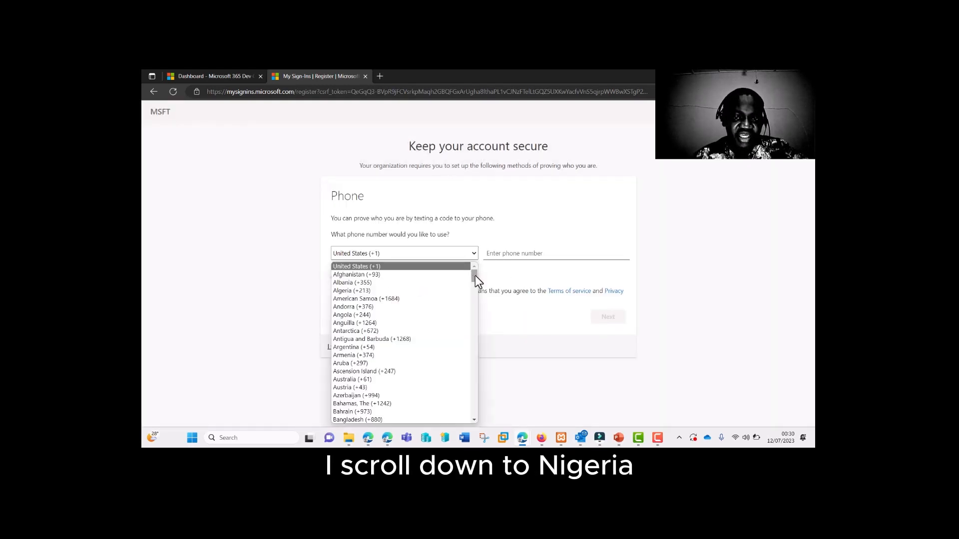
drag(475, 275, 465, 365)
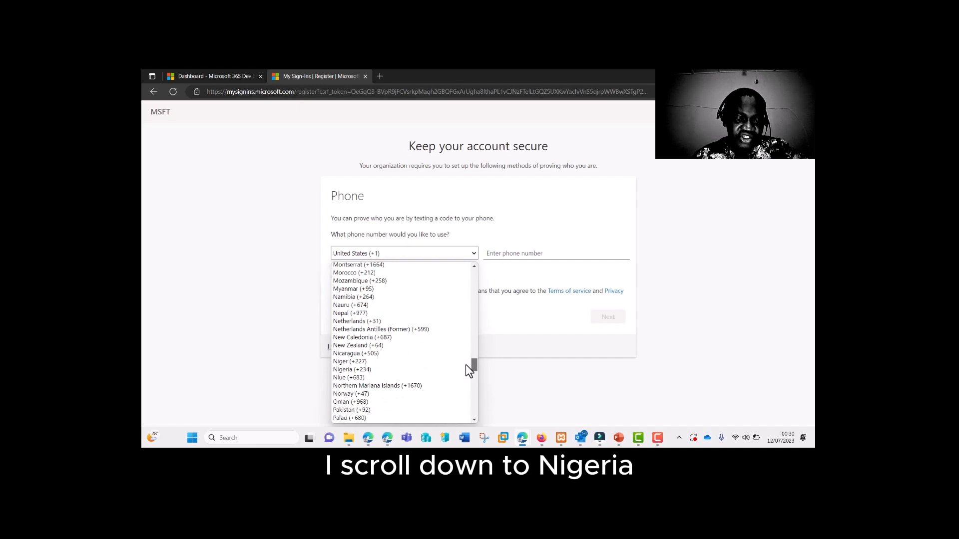
click(433, 359)
click(516, 253)
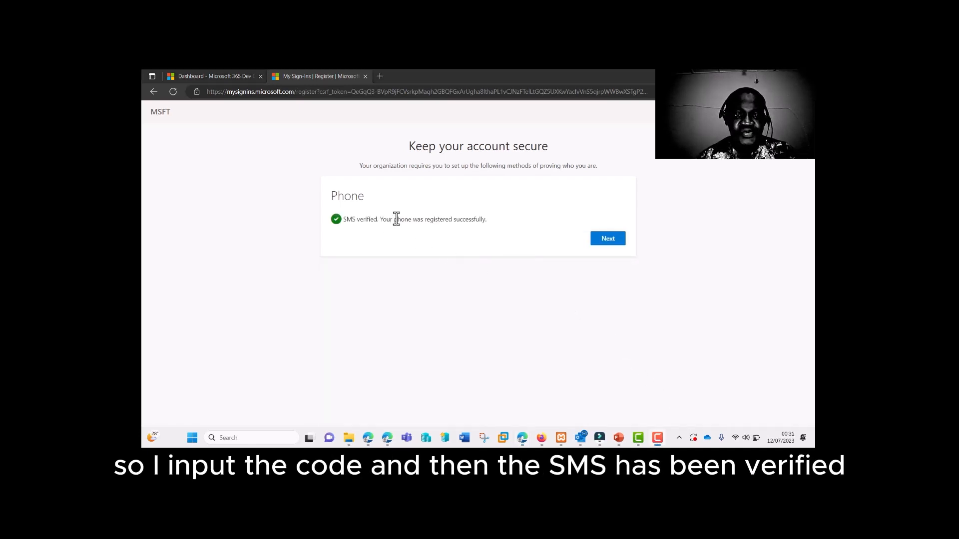
click(609, 241)
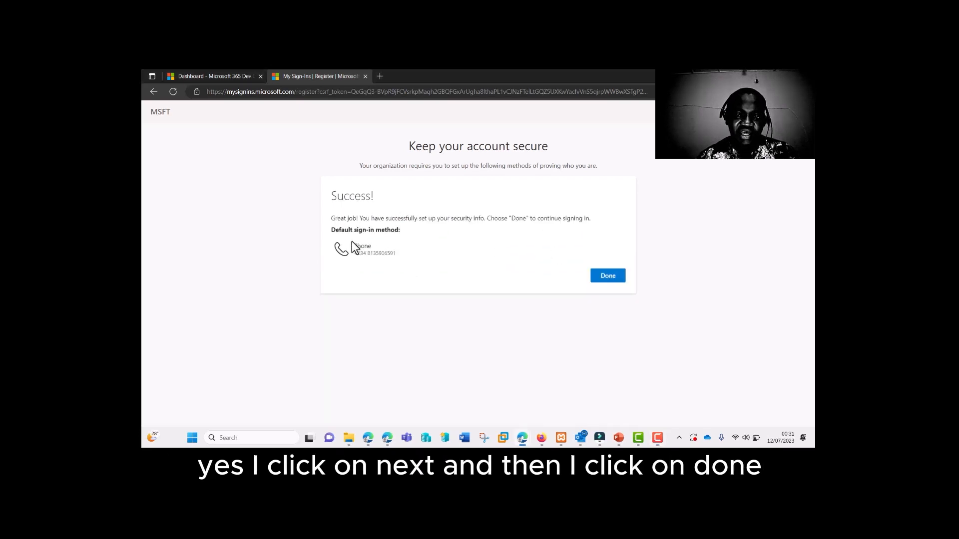
Finish the security setup, choose to stay signed in, and go through the Microsoft 365 welcome slides.
click(609, 278)
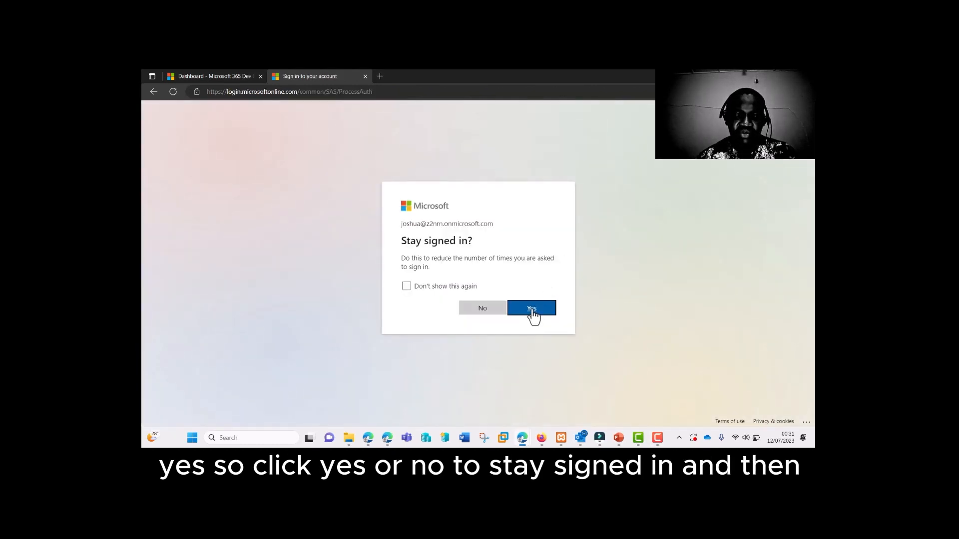
click(531, 308)
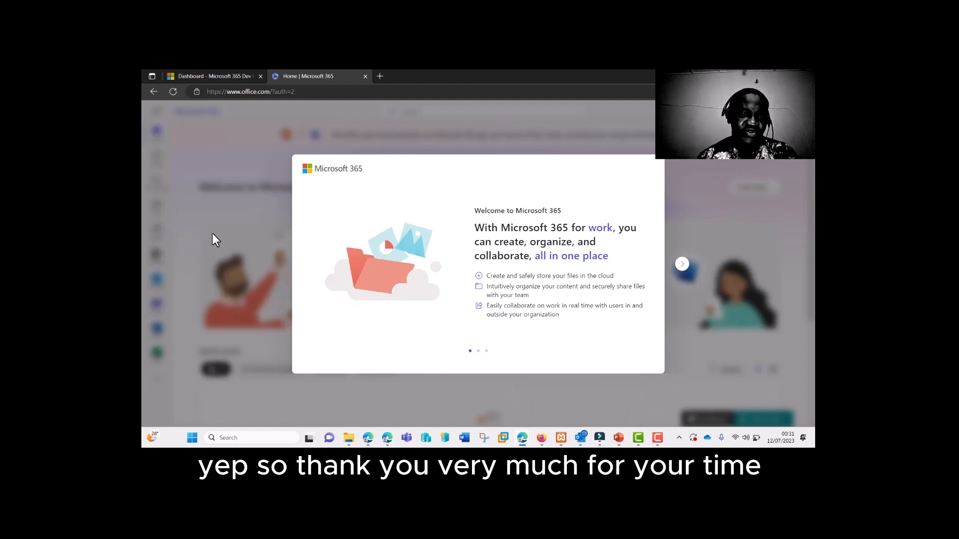
click(682, 264)
click(682, 265)
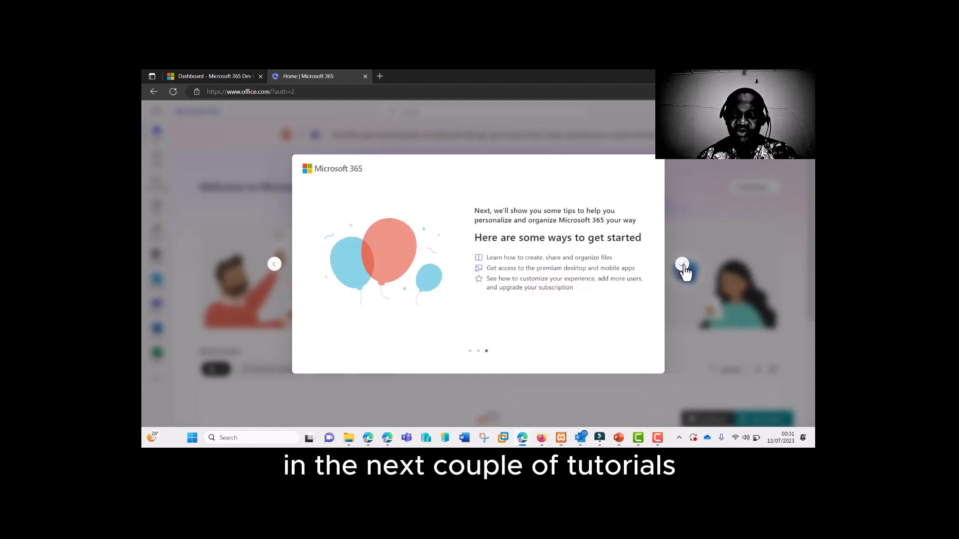
click(682, 264)
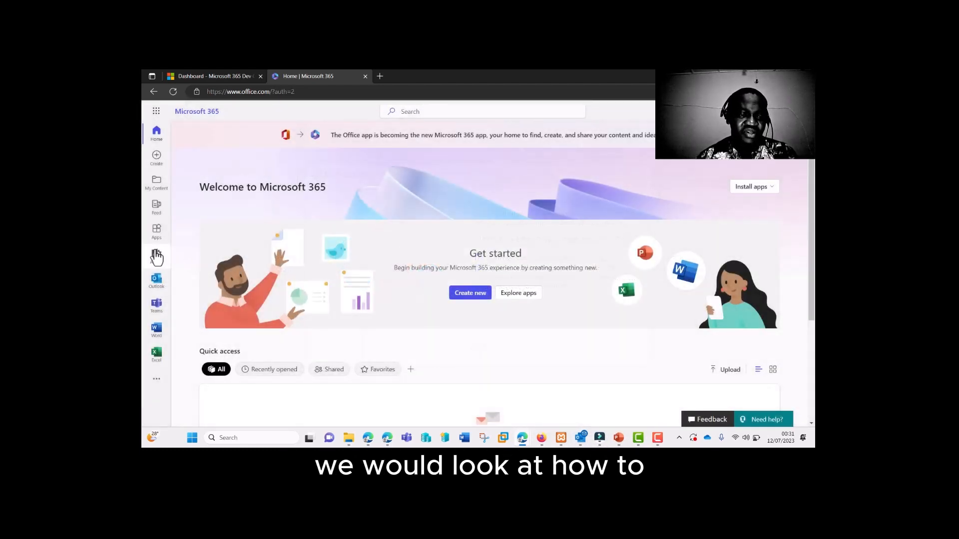